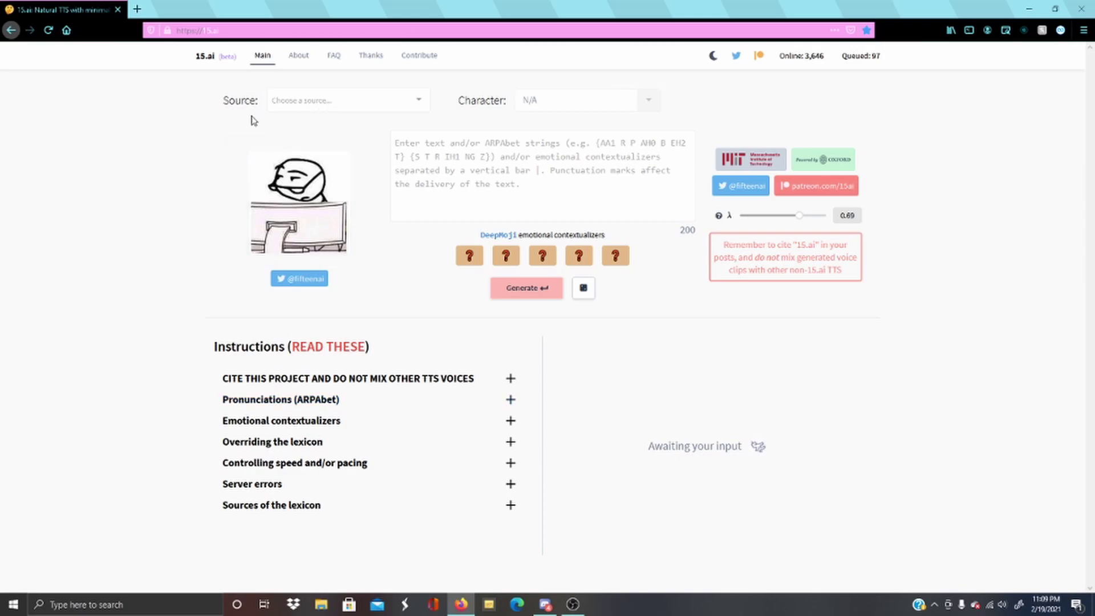
Select Team Fortress 2 as the source and Spy as the character, ready to enter text.
left_click(295, 111)
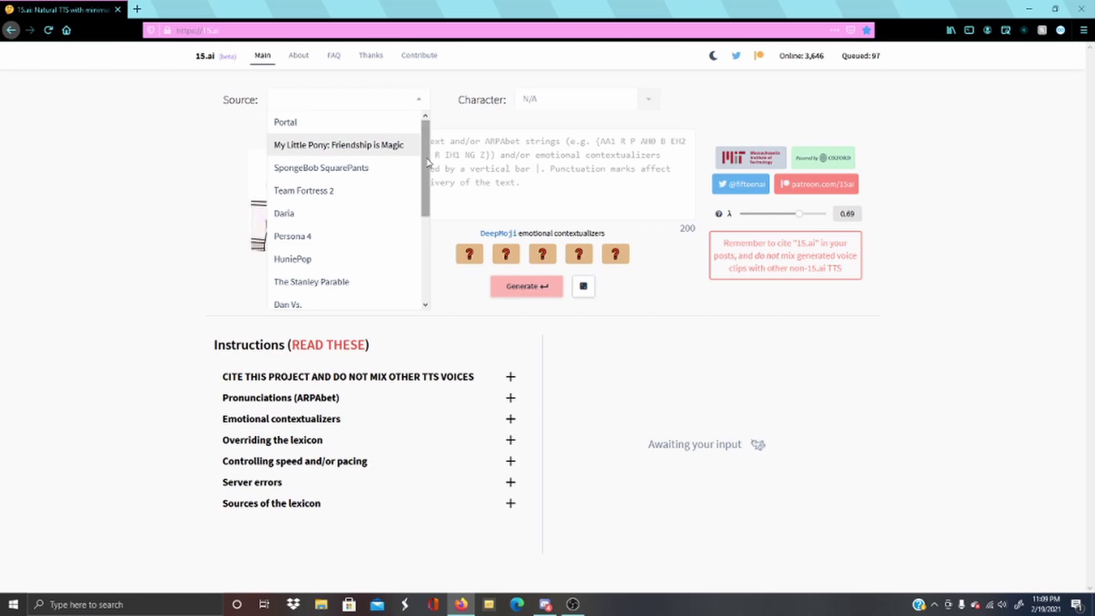
mouse_move(427, 173)
left_mouse_down()
mouse_move(417, 243)
mouse_move(426, 163)
left_mouse_up()
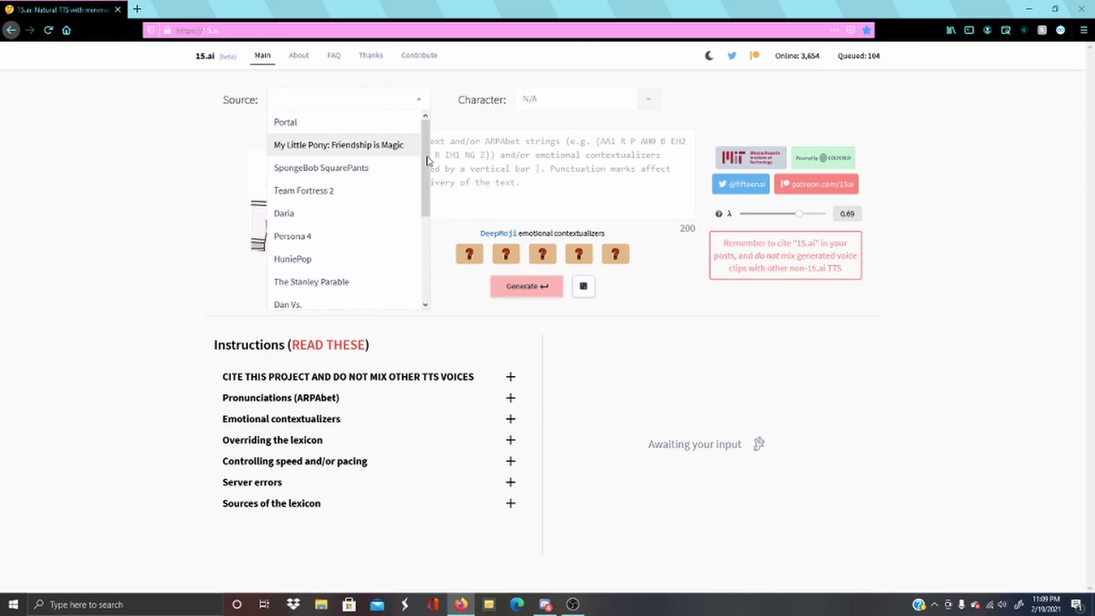
left_click(313, 194)
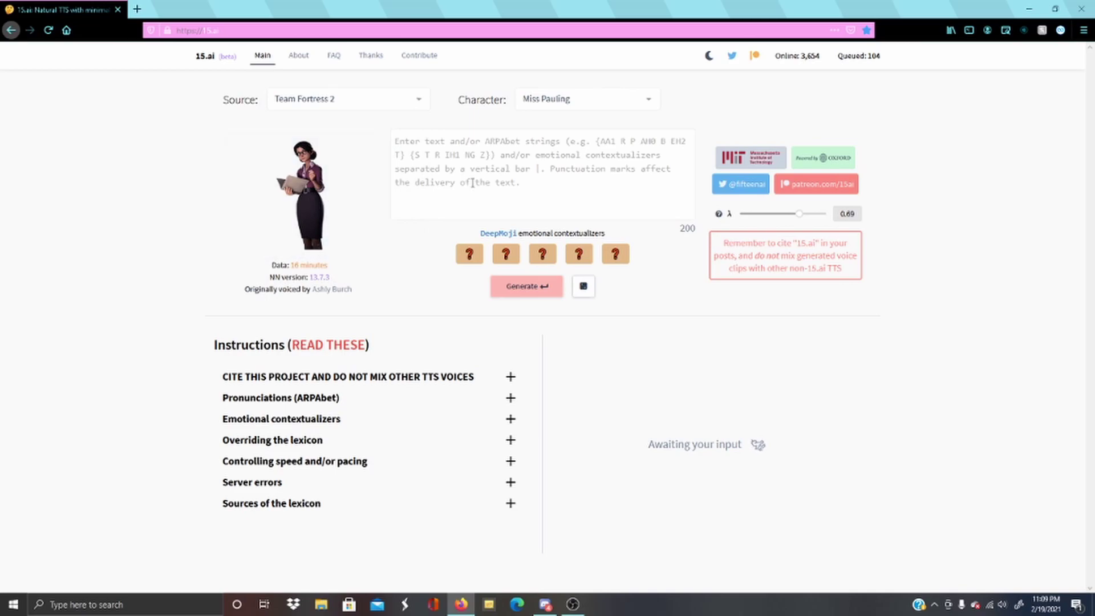
left_click(570, 108)
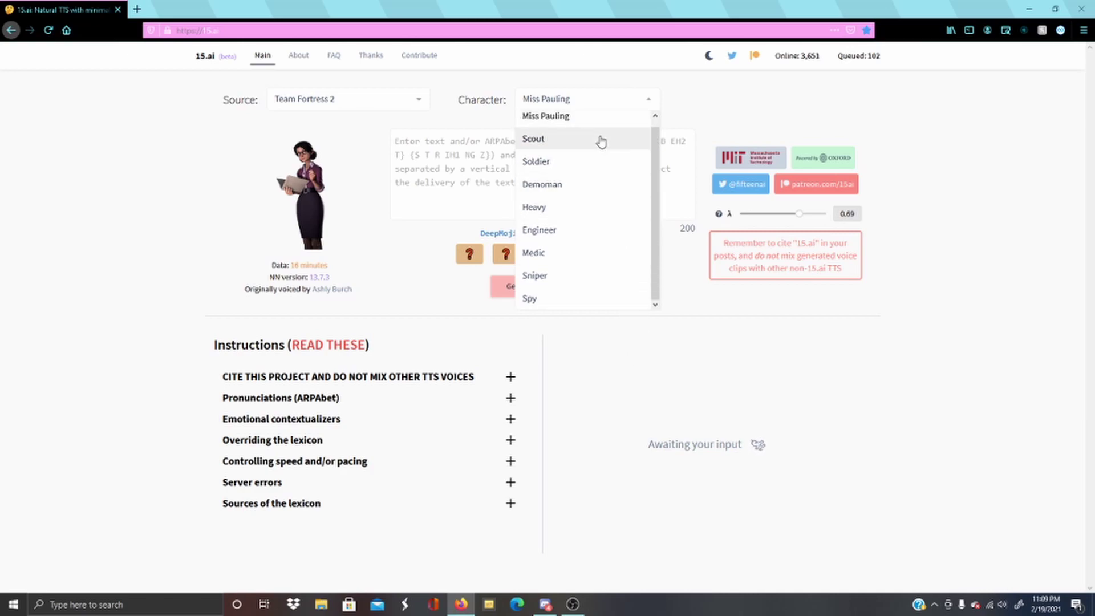
left_click(547, 301)
left_click(519, 175)
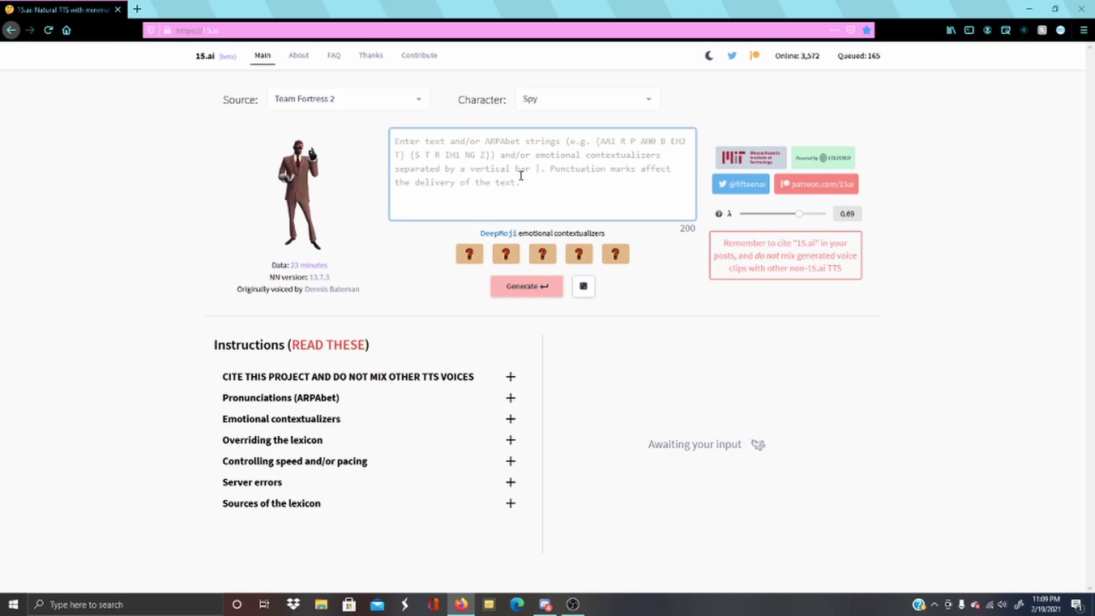
Paste 'Hi. My name is Spy. How are you today?' and generate three Spy clips.
type("Hi. My name is Spy. How are you today?")
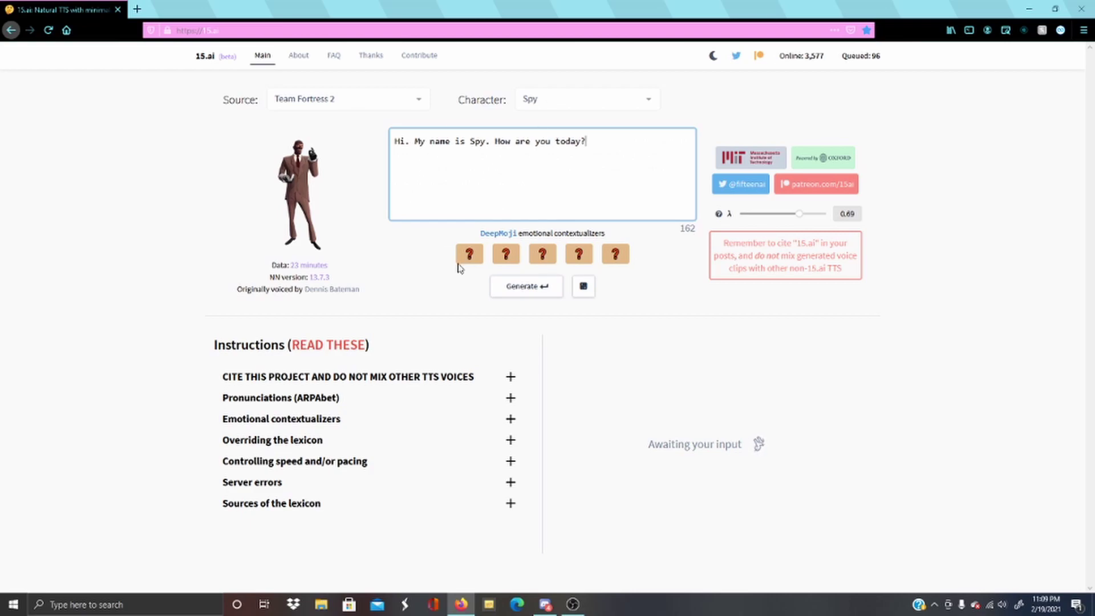
left_click(511, 299)
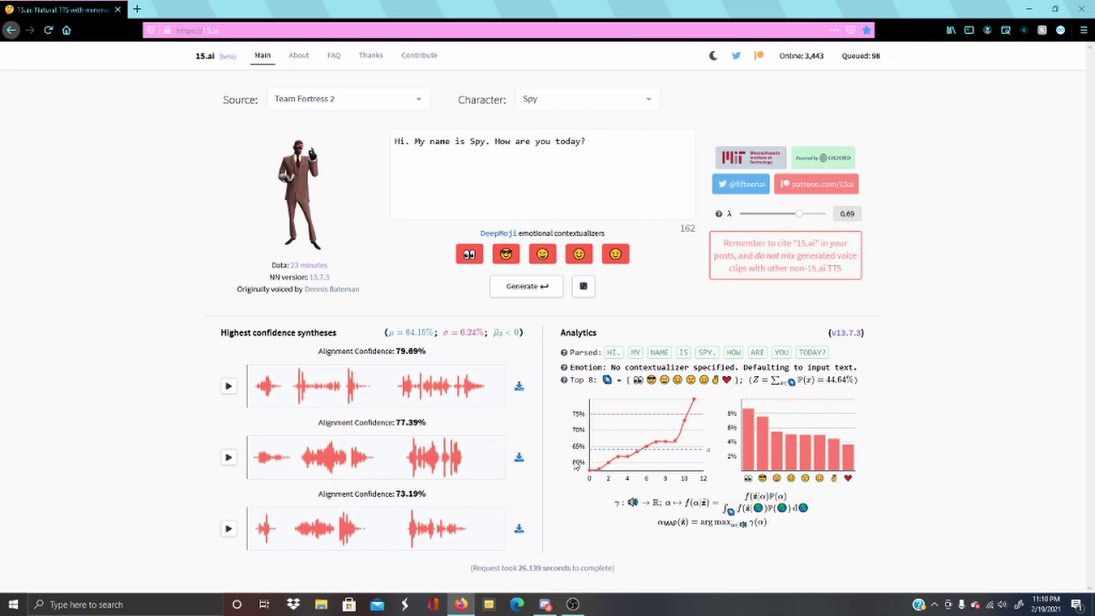
mouse_move(627, 459)
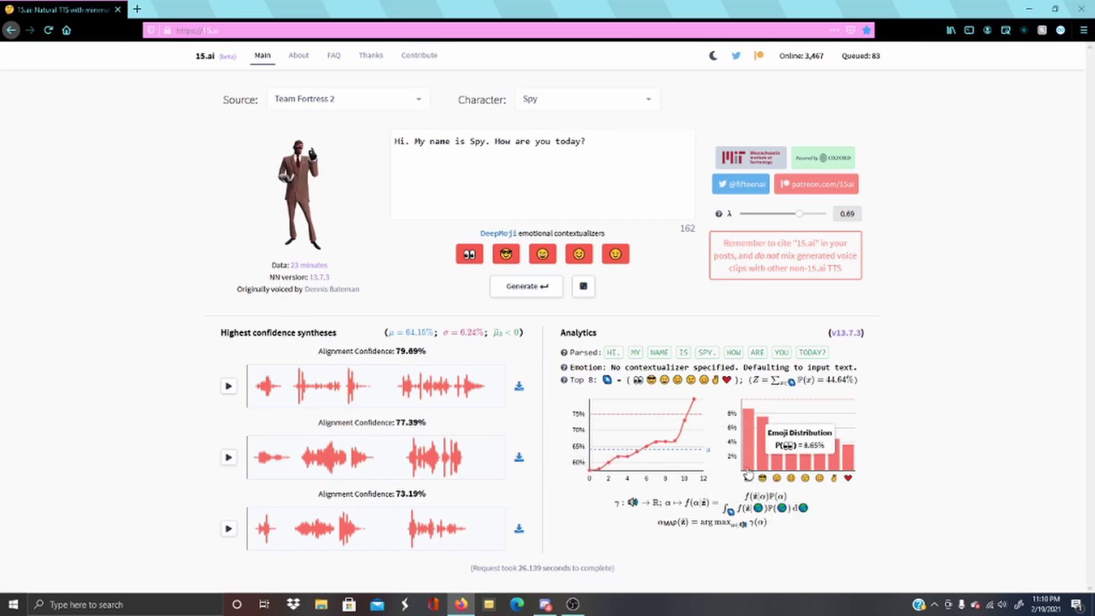
mouse_move(784, 459)
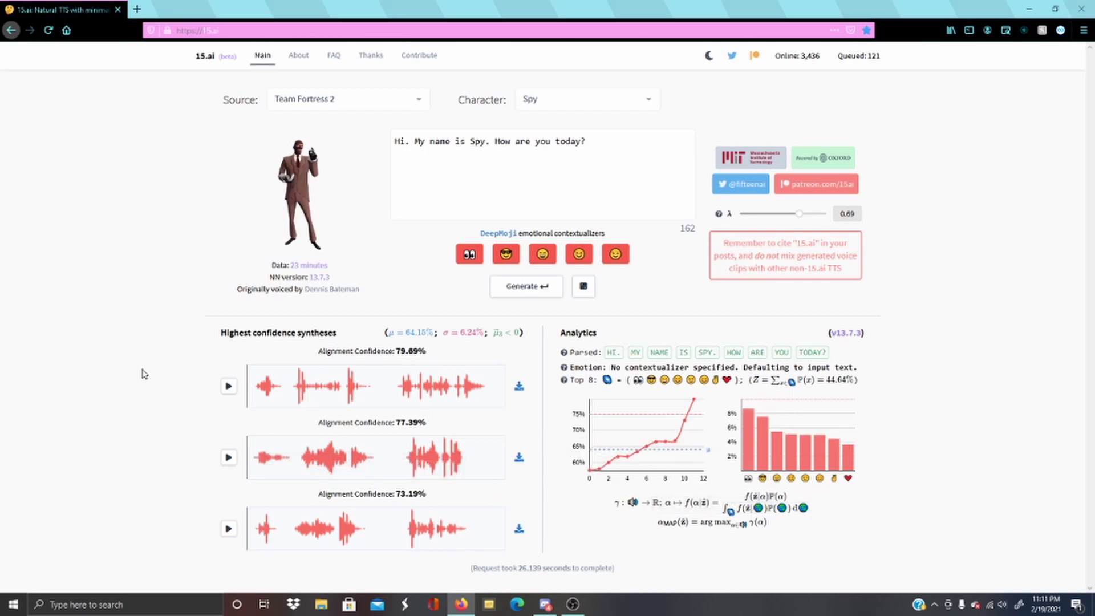
left_click(228, 386)
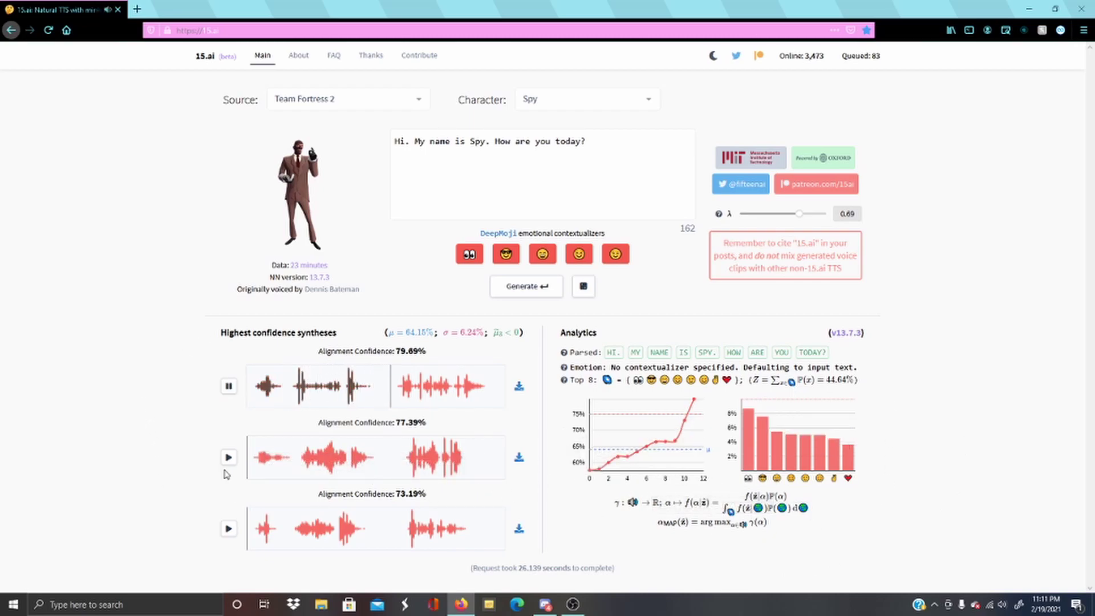
left_click(227, 458)
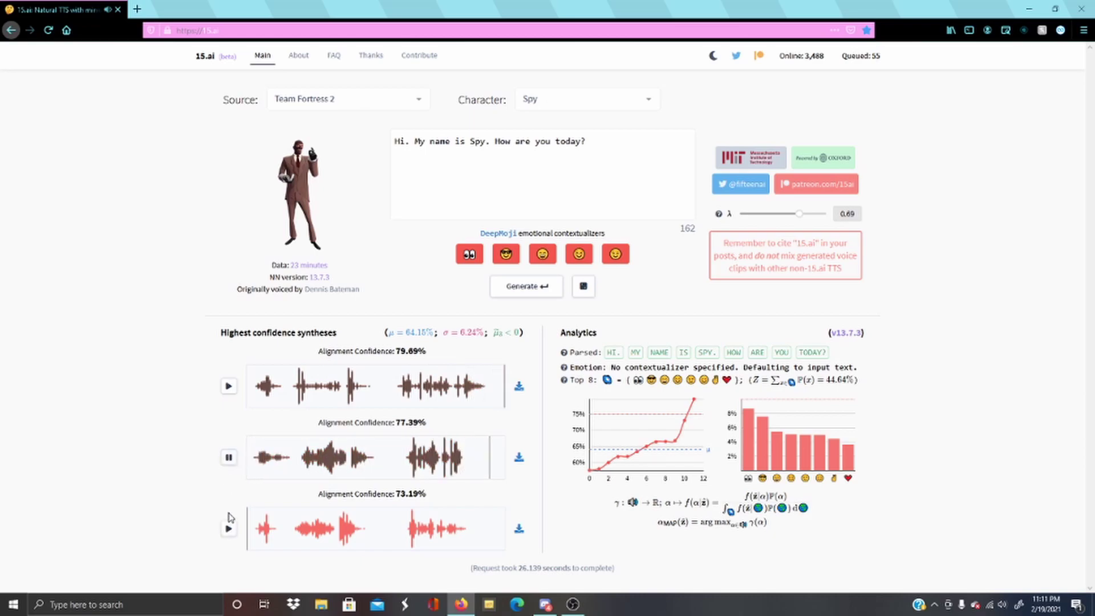
left_click(229, 528)
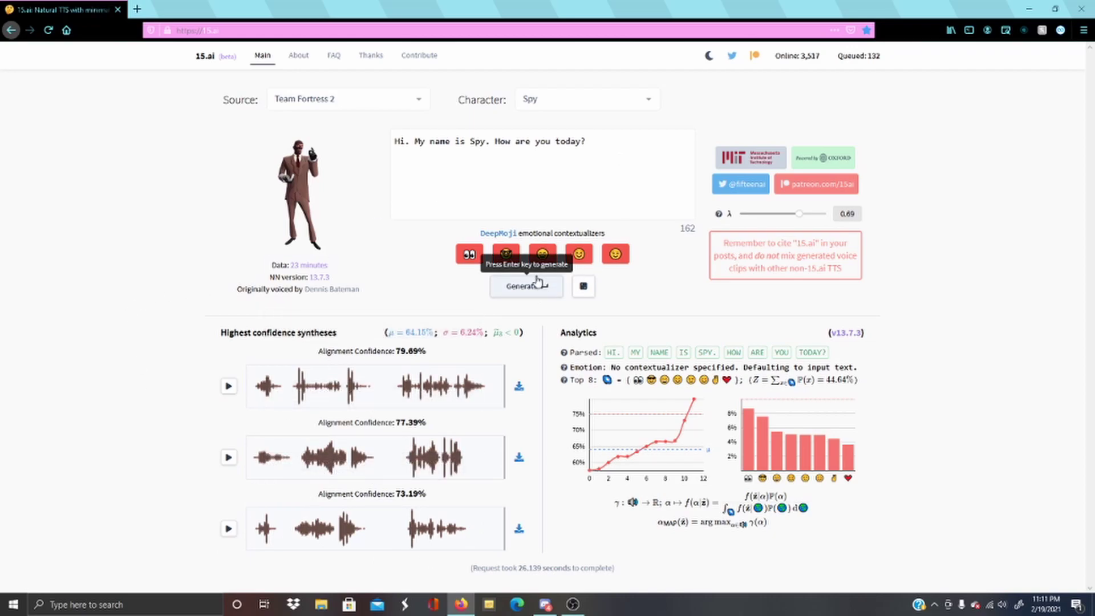
mouse_move(376, 425)
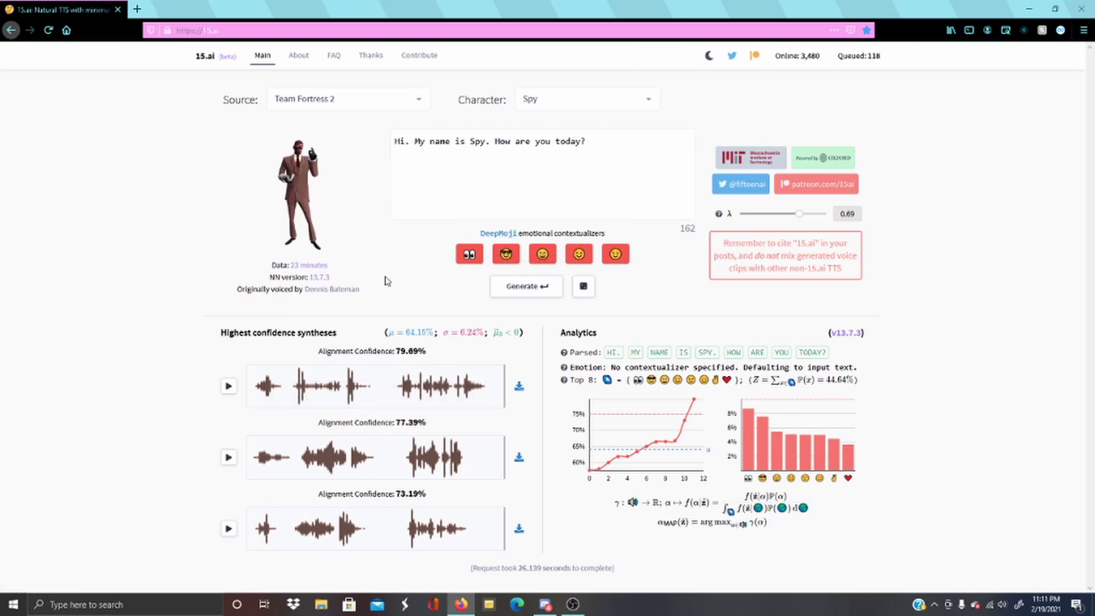
left_click(635, 150)
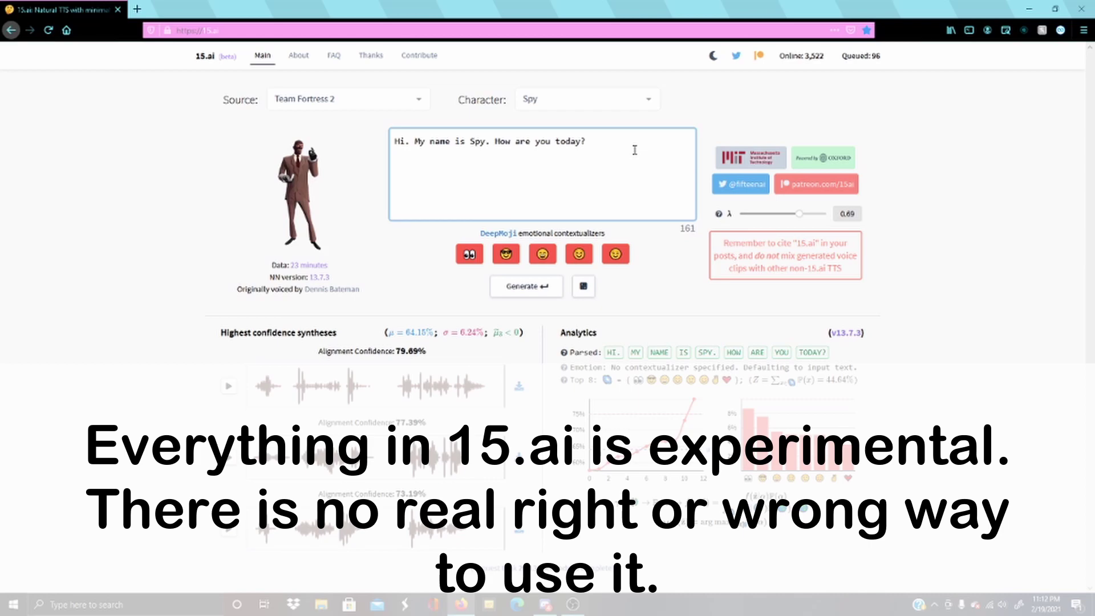
Append the emotion cue '| I hate you!' to Spy's line and regenerate the clips.
key("Return")
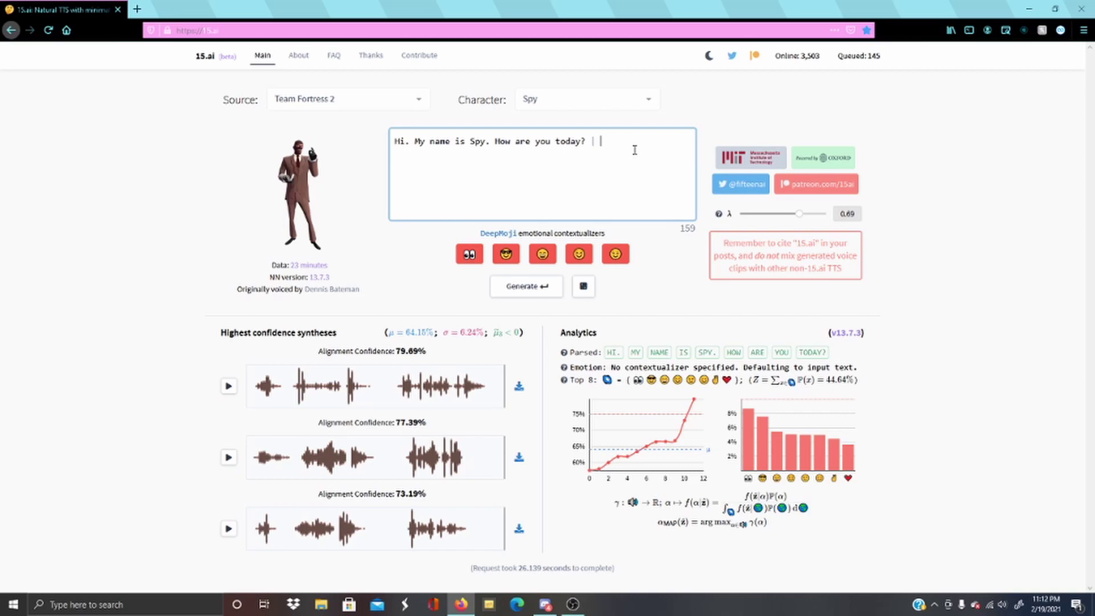
type("I hate you!")
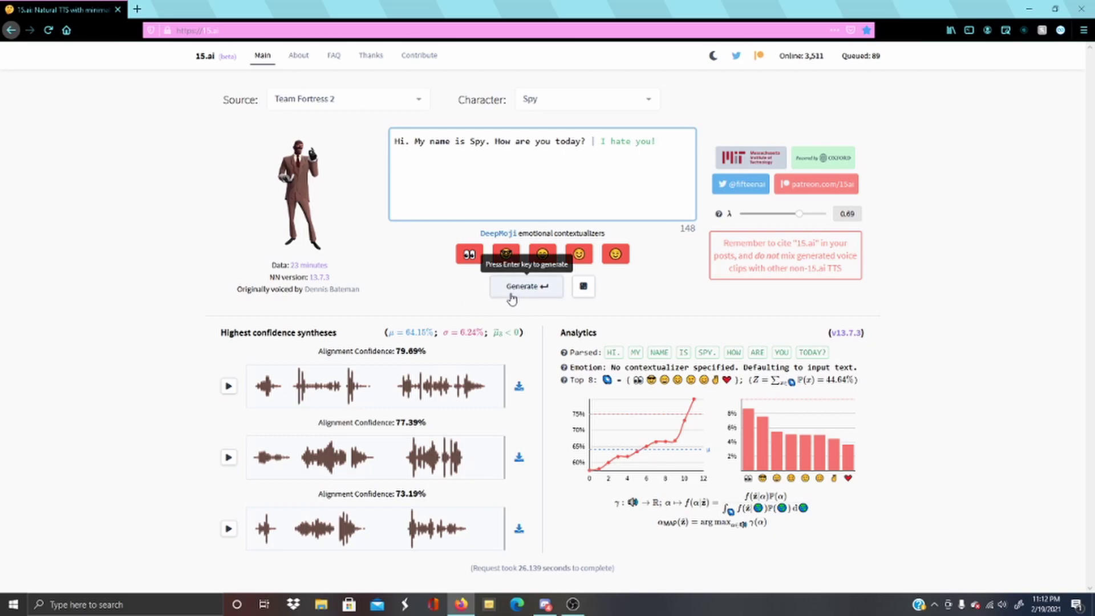
left_click(512, 294)
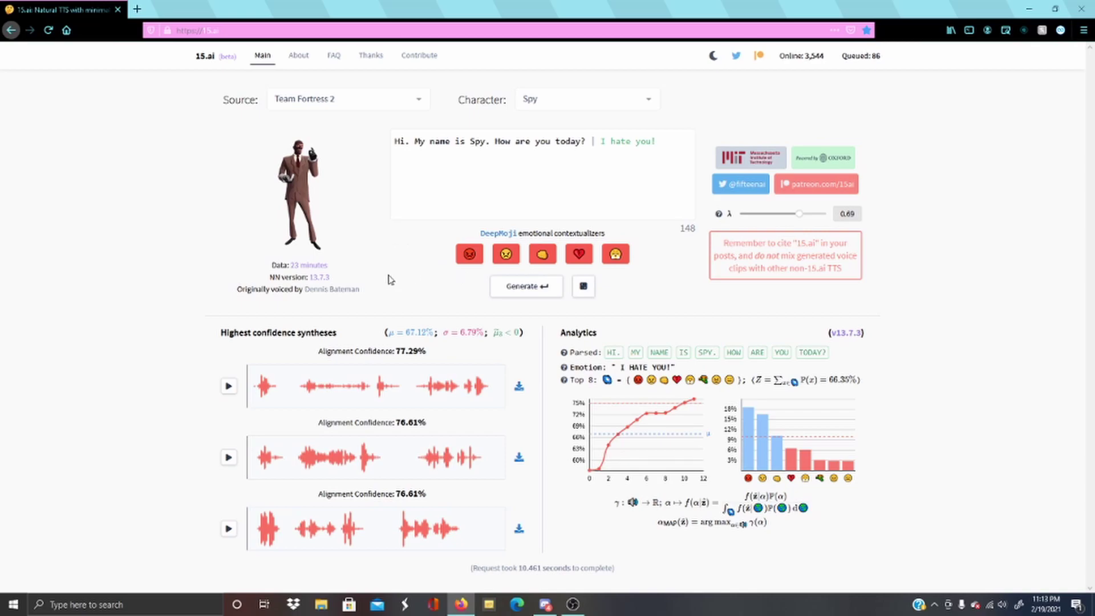
Play each of the three Spy clips in turn.
left_click(230, 387)
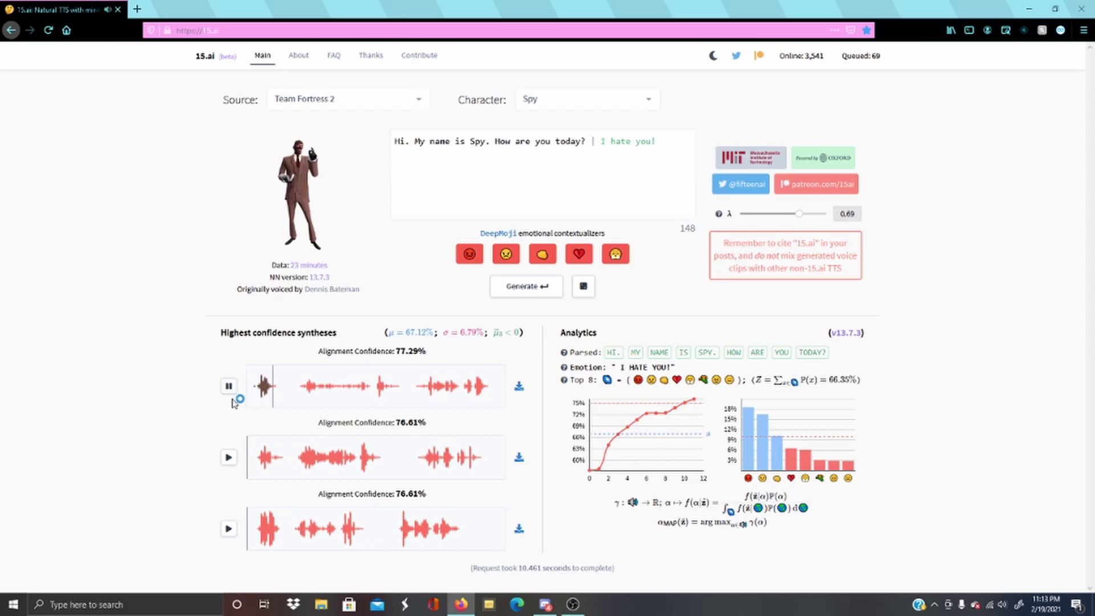
left_click(229, 459)
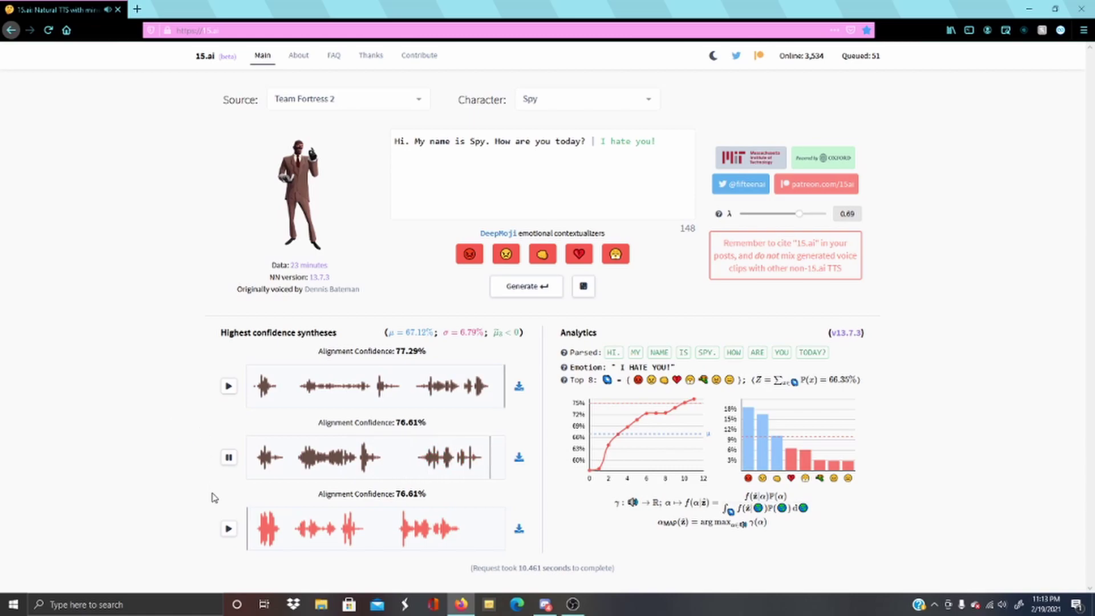
left_click(228, 528)
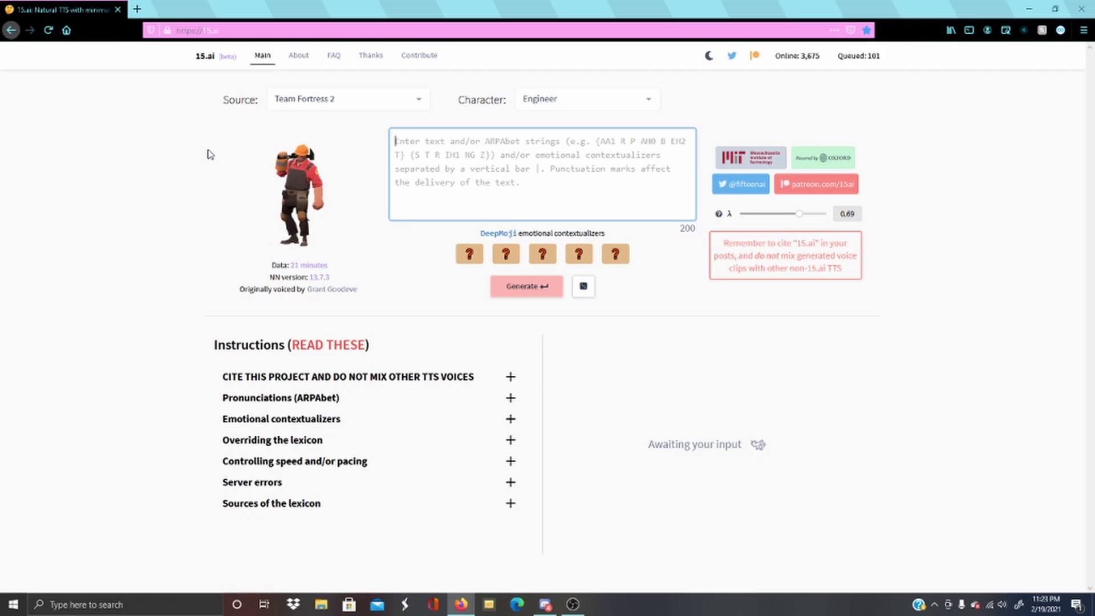
Generate Engineer clips for 'howdy pard nur', play the first two, then delete the 'u' from 'nur'.
type("howdy ")
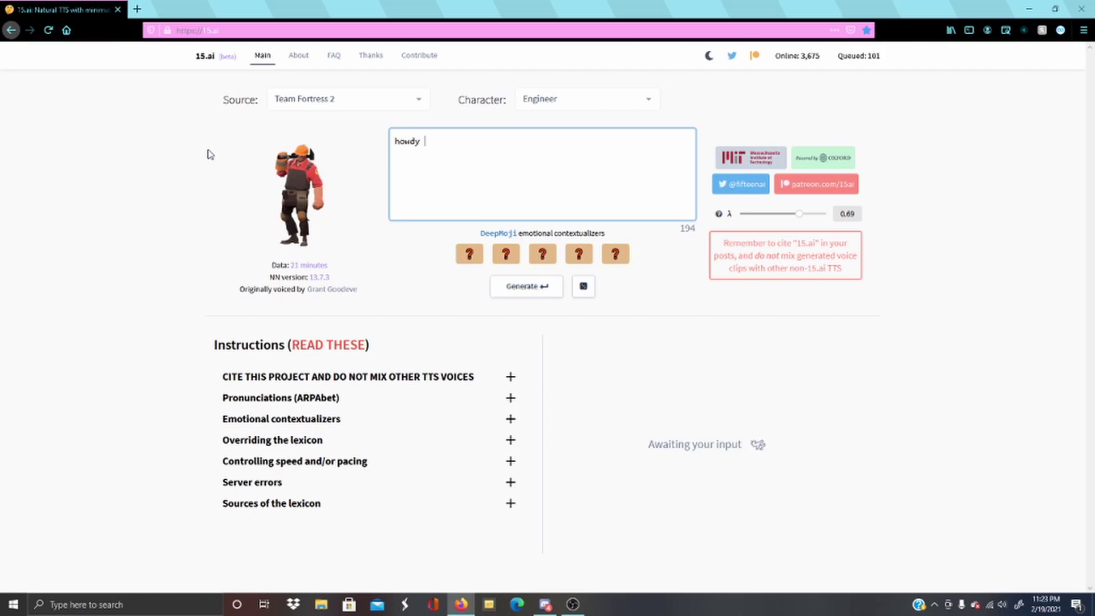
type("pa")
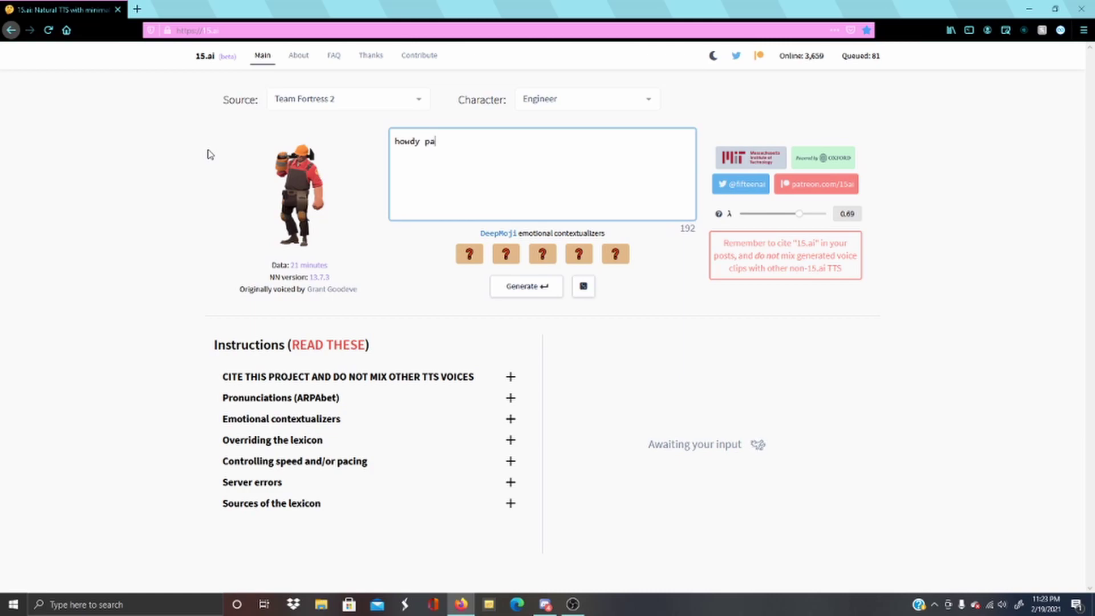
type("rd nur")
left_click(532, 292)
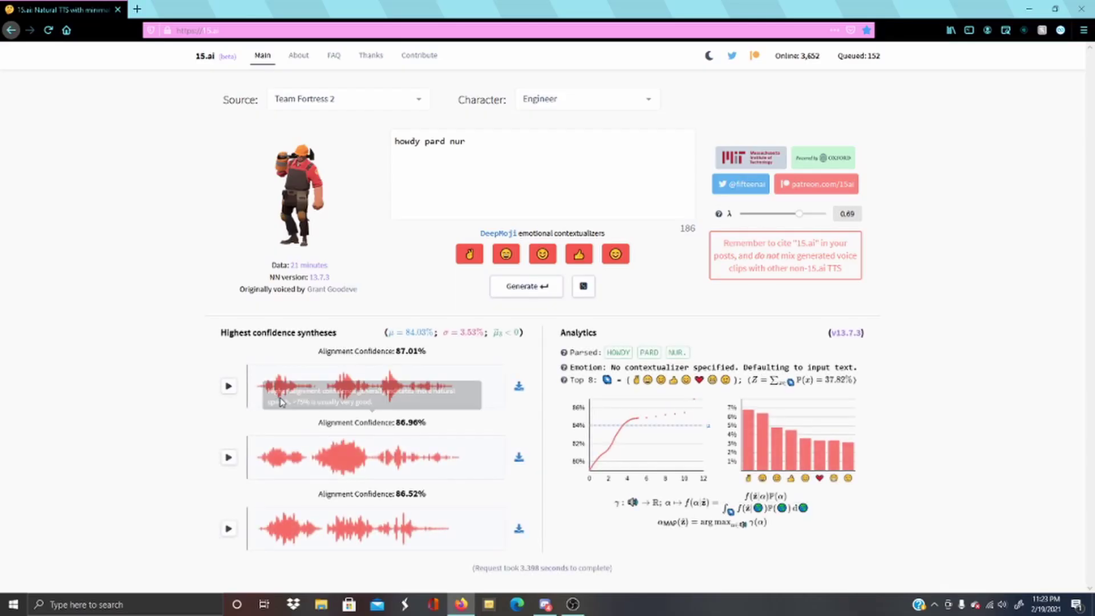
left_click(228, 385)
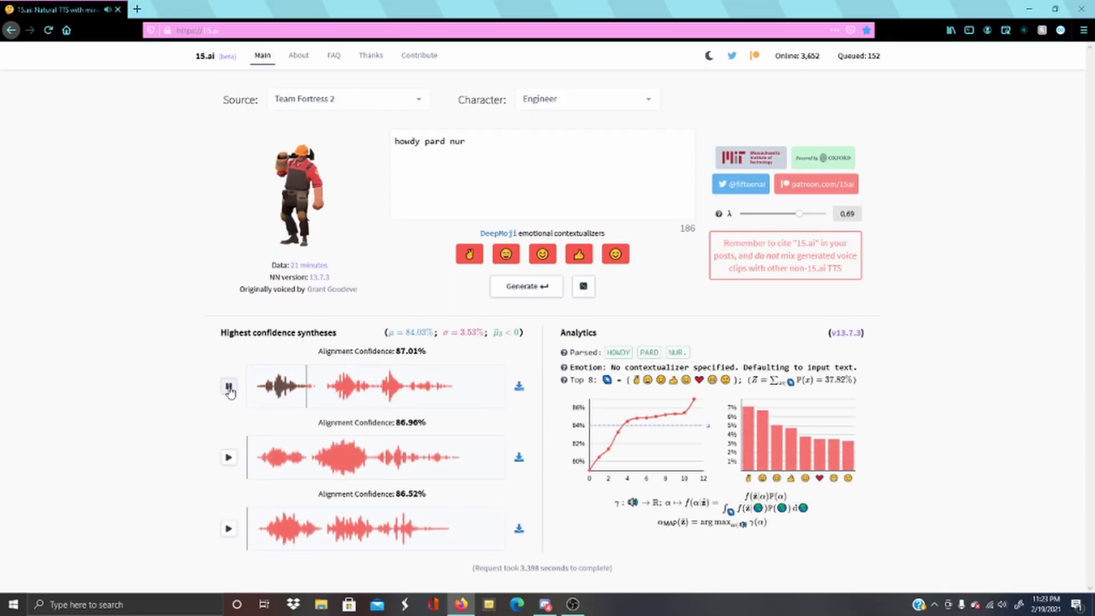
left_click(229, 457)
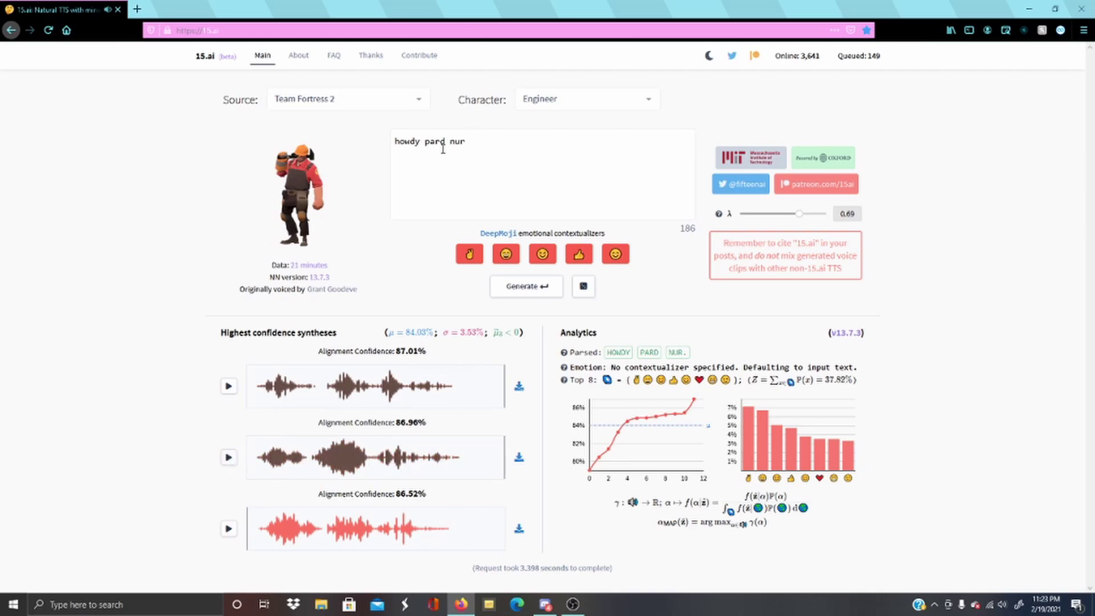
left_click(462, 141)
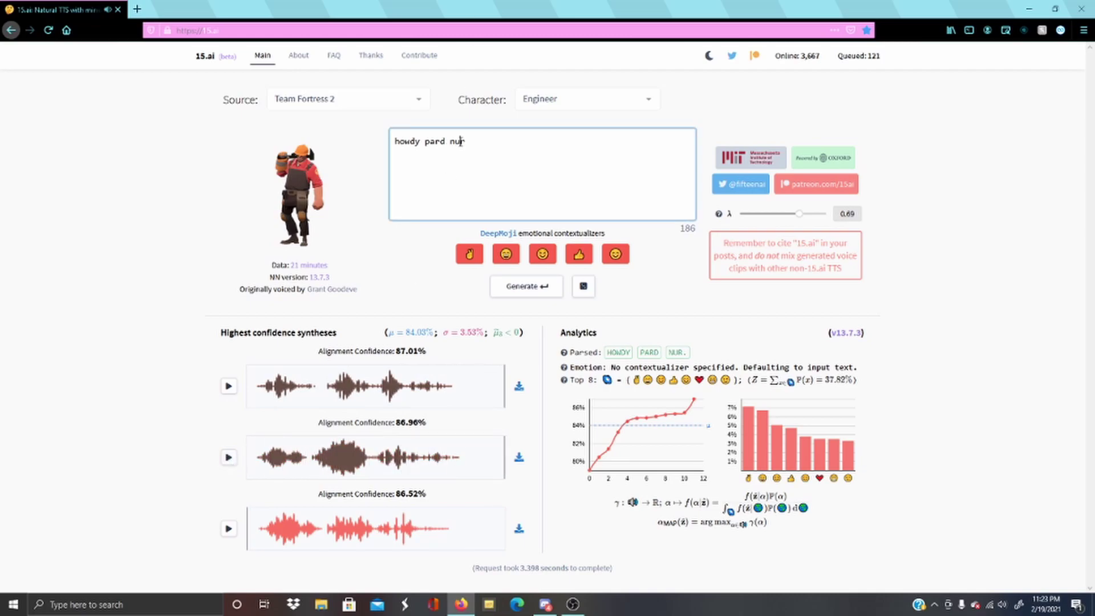
key("BackSpace")
Regenerate clips for 'howdy pard nr', play all three, replay the second, and select the text.
left_click(526, 285)
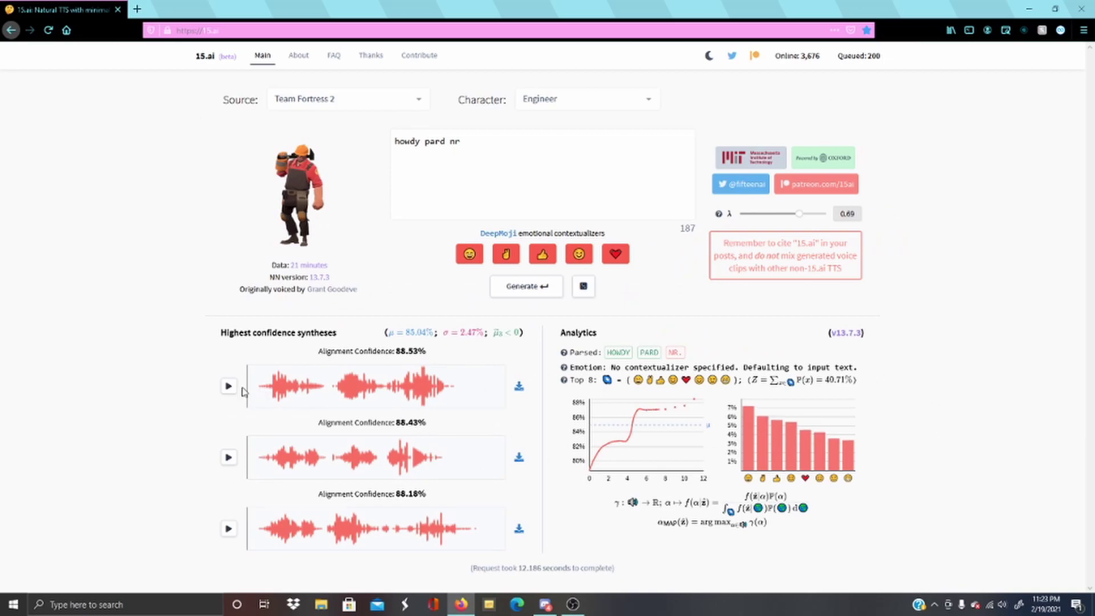
left_click(228, 386)
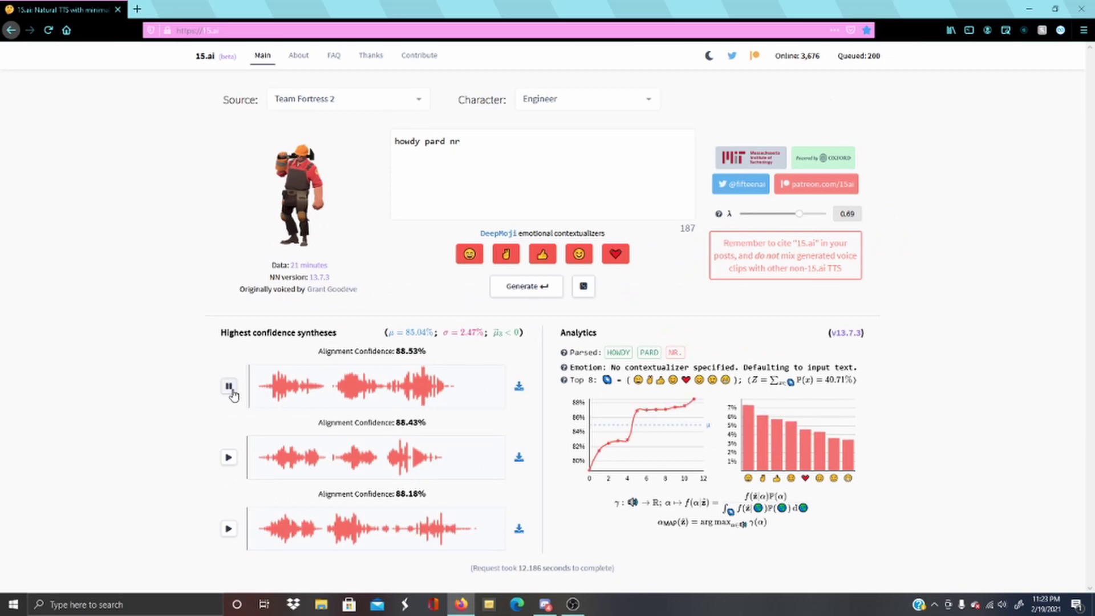
left_click(228, 457)
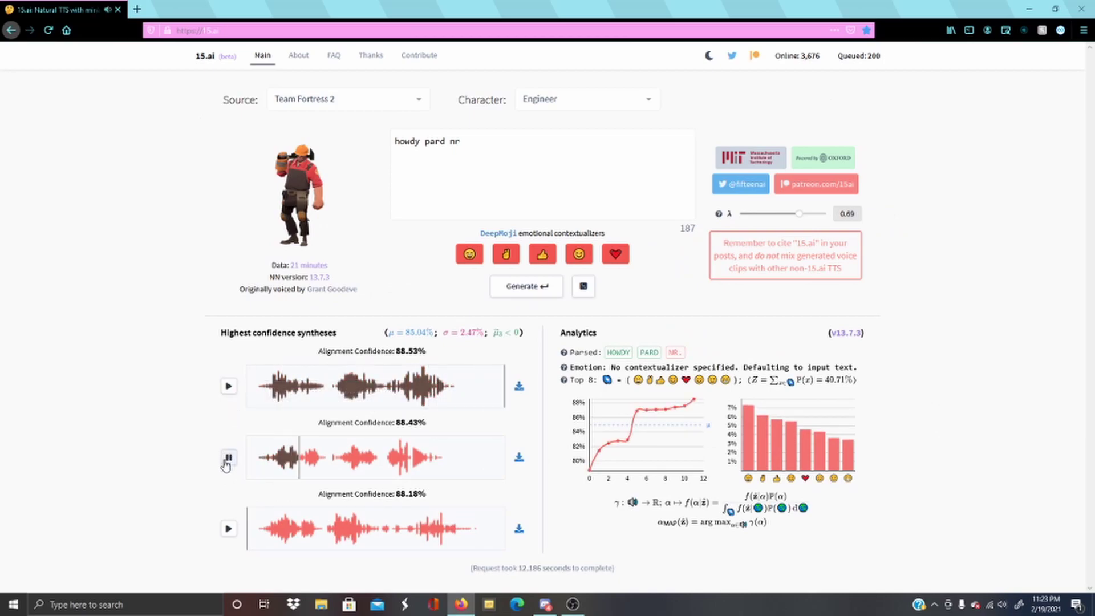
left_click(228, 528)
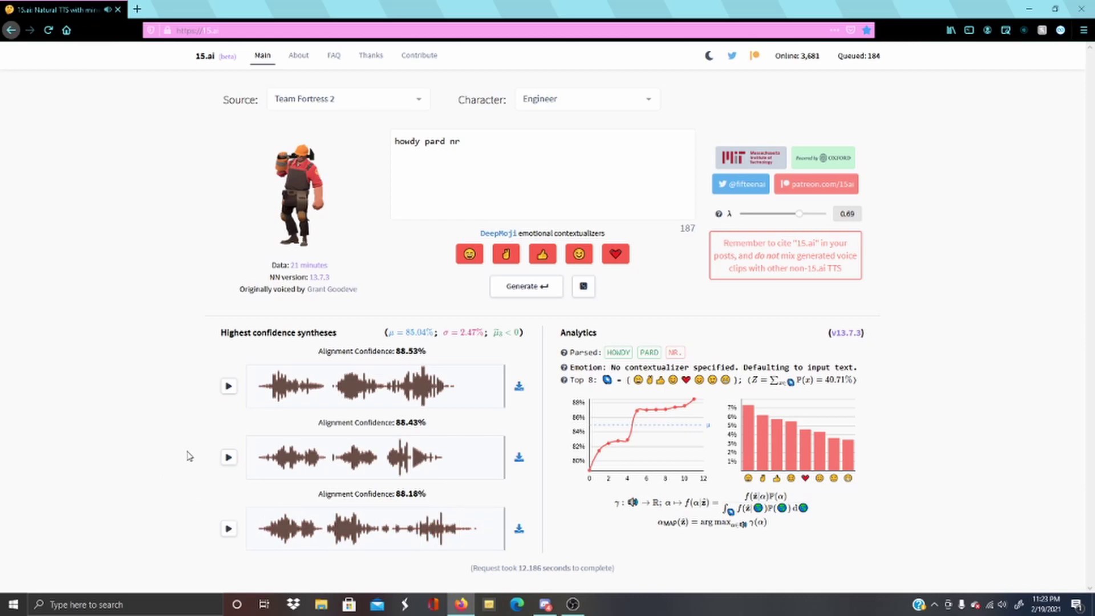
left_click(228, 457)
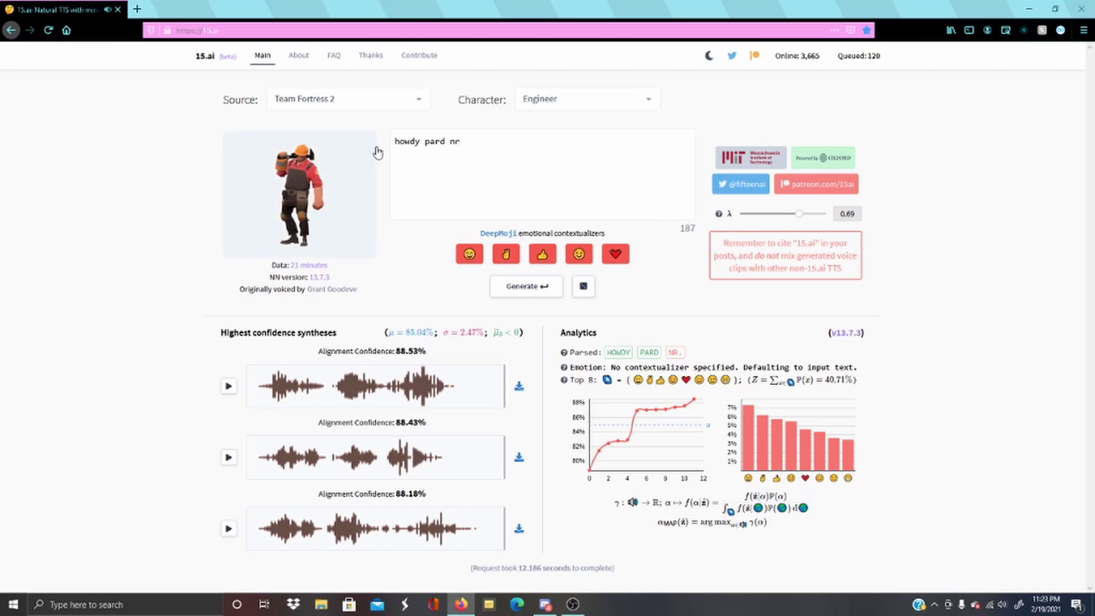
left_click_drag(464, 143, 397, 155)
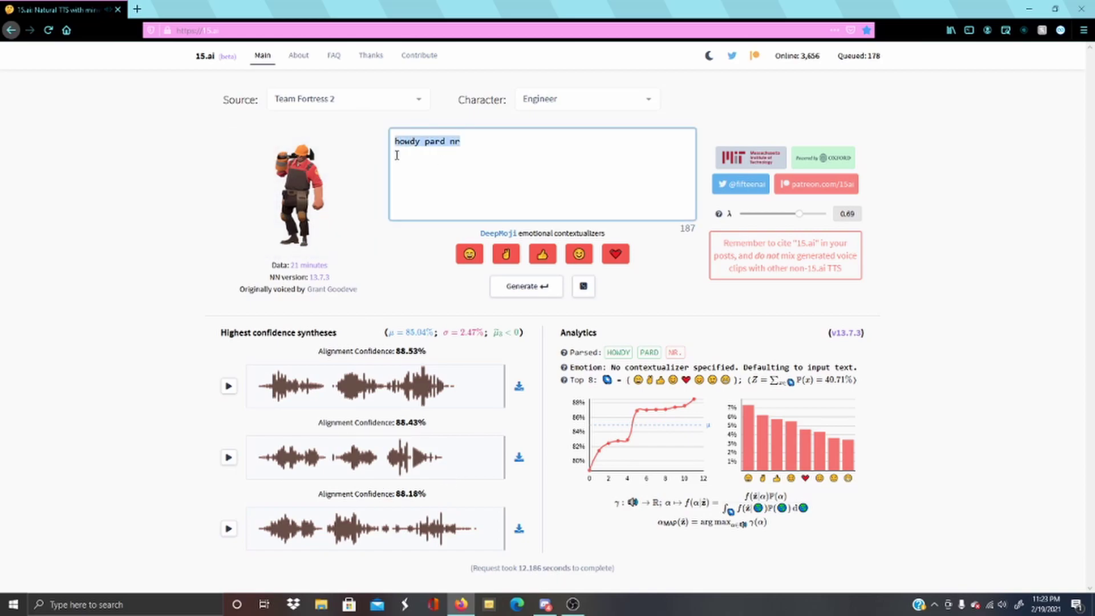